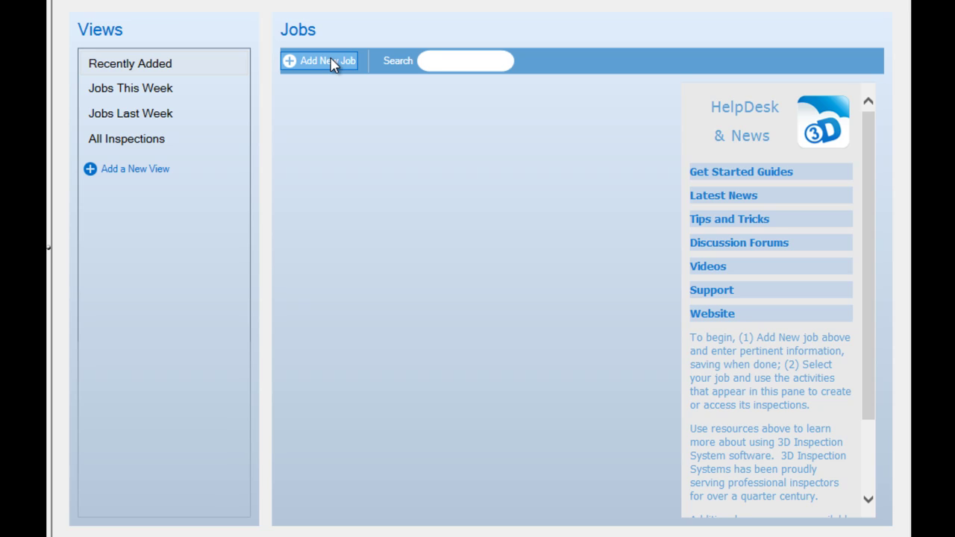
- Add a new job from the Jobs toolbar, creating job 1005
{"action": "left_click", "coordinate": [328, 61]}
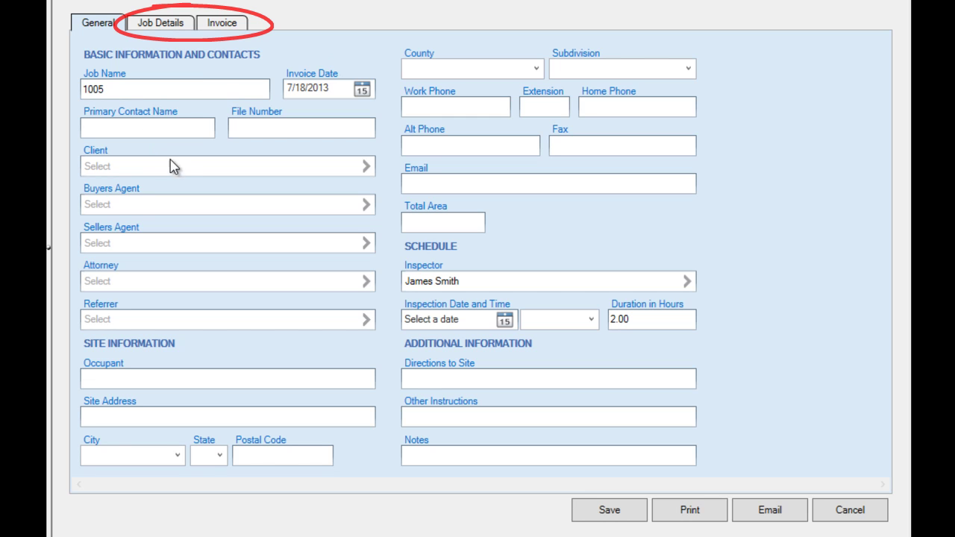
- Open the Contacts window from the Client field's Select box
{"action": "left_click", "coordinate": [186, 173]}
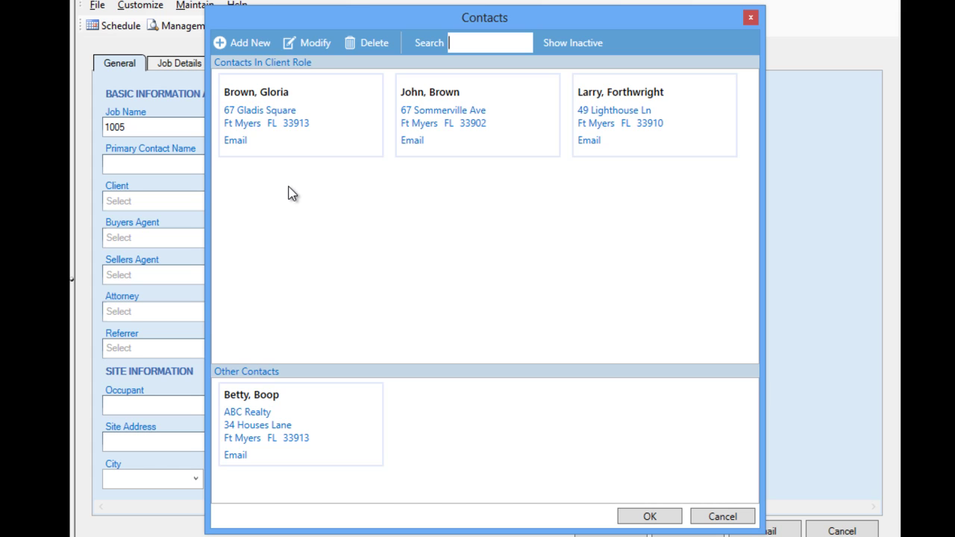
- Add a new contact with the client's first and last name and honorific Ms
{"action": "left_click", "coordinate": [256, 44]}
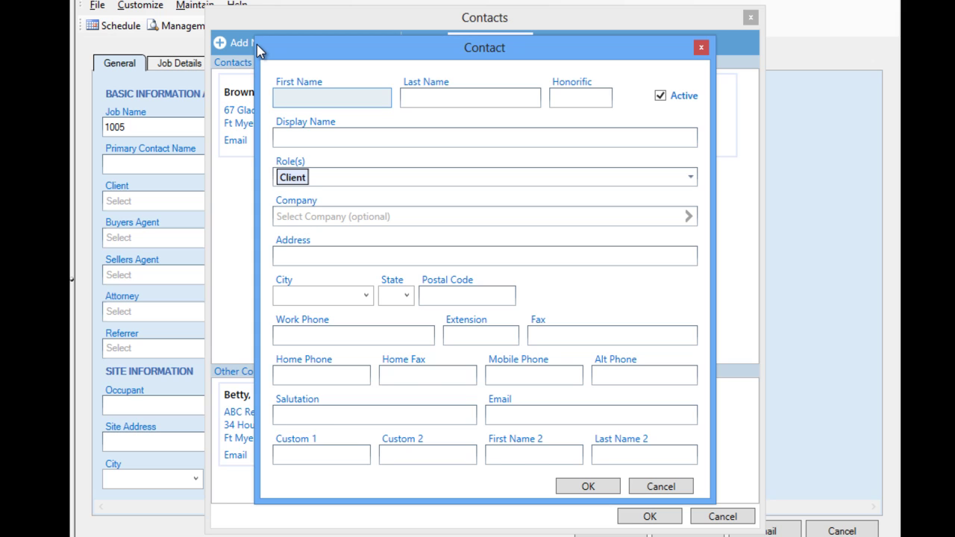
{"action": "type", "text": "Logan"}
{"action": "key", "text": "Tab"}
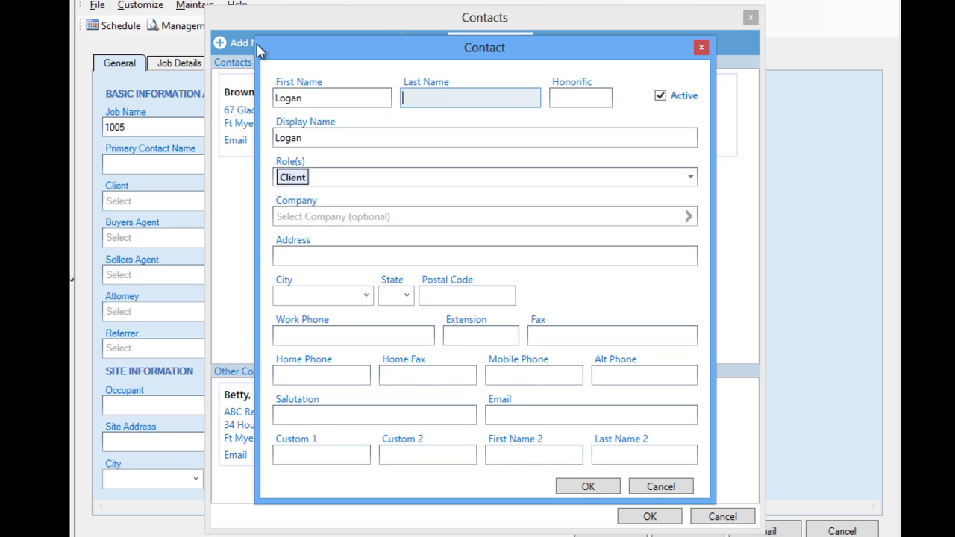
{"action": "type", "text": "Mary"}
{"action": "key", "text": "Tab"}
{"action": "type", "text": "M"}
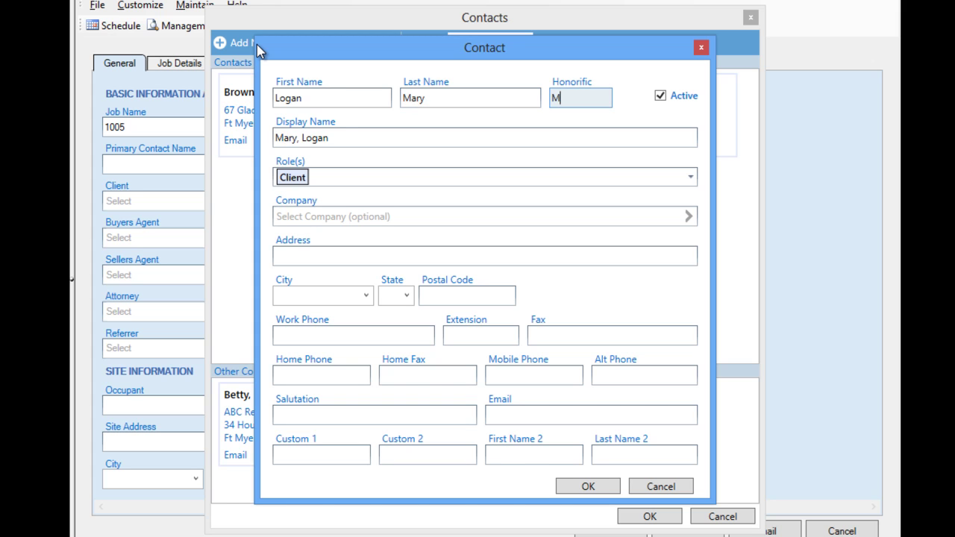
{"action": "type", "text": "s"}
- Enter the contact's street address, city, state and postal code
{"action": "left_click", "coordinate": [301, 253]}
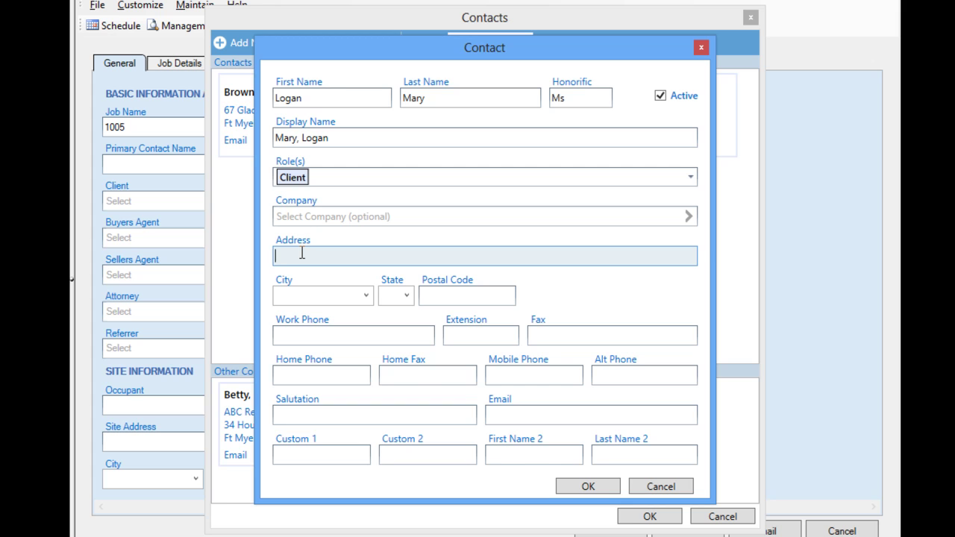
{"action": "type", "text": "34 Old House Lane"}
{"action": "key", "text": "Tab"}
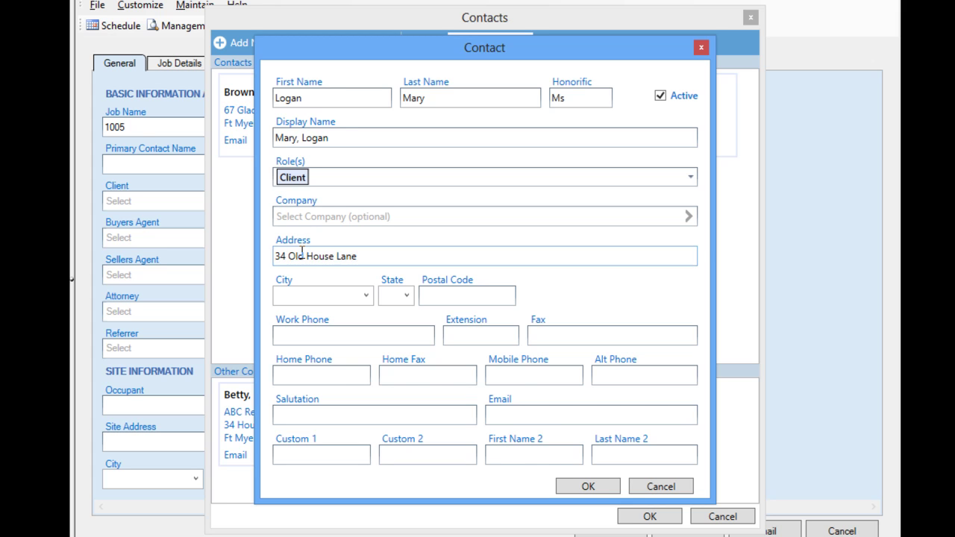
{"action": "type", "text": "Fargo"}
{"action": "type", "text": "ND"}
{"action": "key", "text": "Tab"}
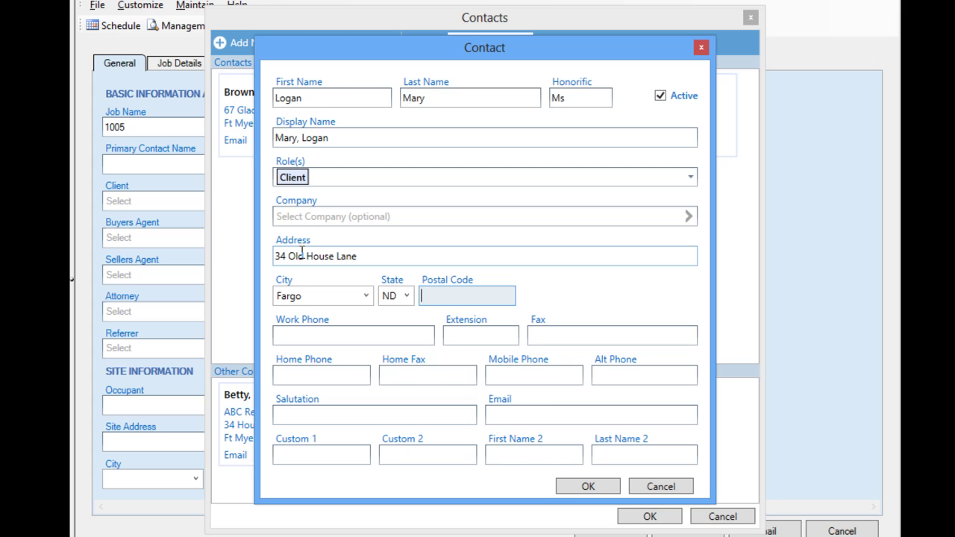
{"action": "type", "text": "87688"}
- Save the new contact and assign it as job 1005's client
{"action": "left_click", "coordinate": [580, 490]}
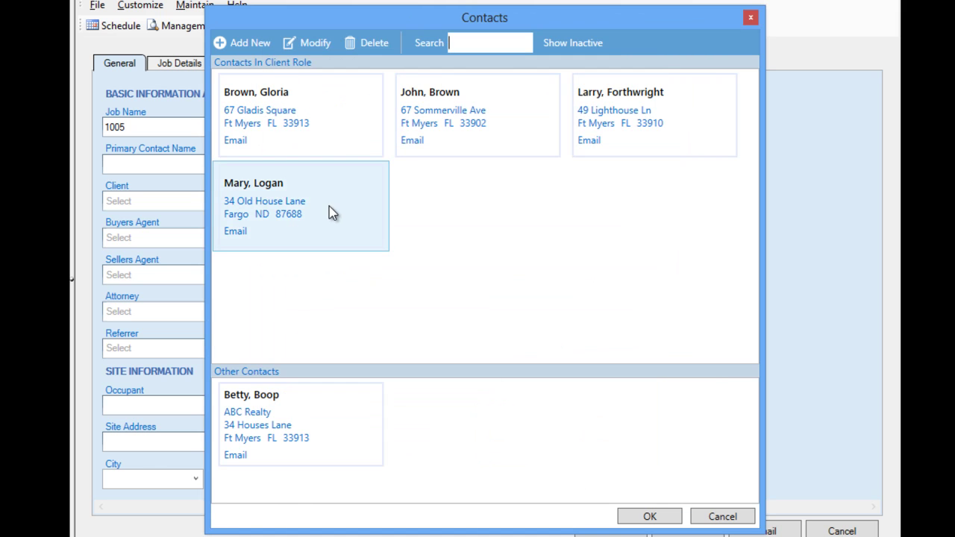
{"action": "left_click", "coordinate": [328, 208]}
{"action": "left_click", "coordinate": [633, 515]}
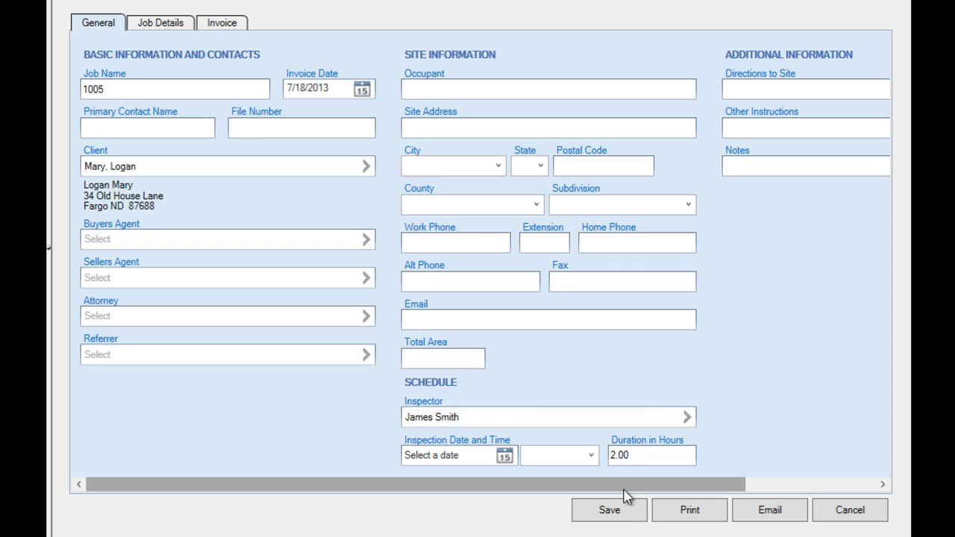
- Enter the site's street address, city, state and postal code
{"action": "left_click", "coordinate": [449, 128]}
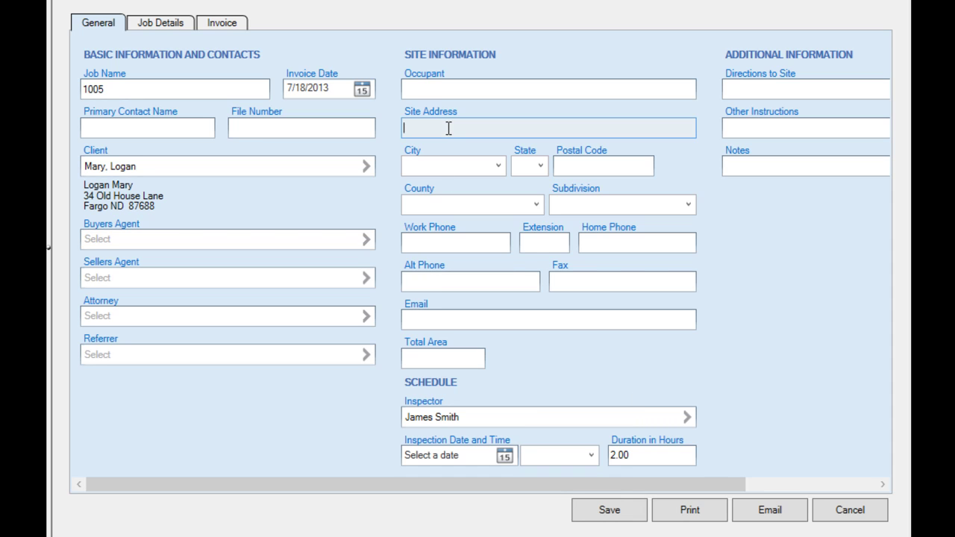
{"action": "type", "text": "45 Golden Pond Lake"}
{"action": "key", "text": "Tab"}
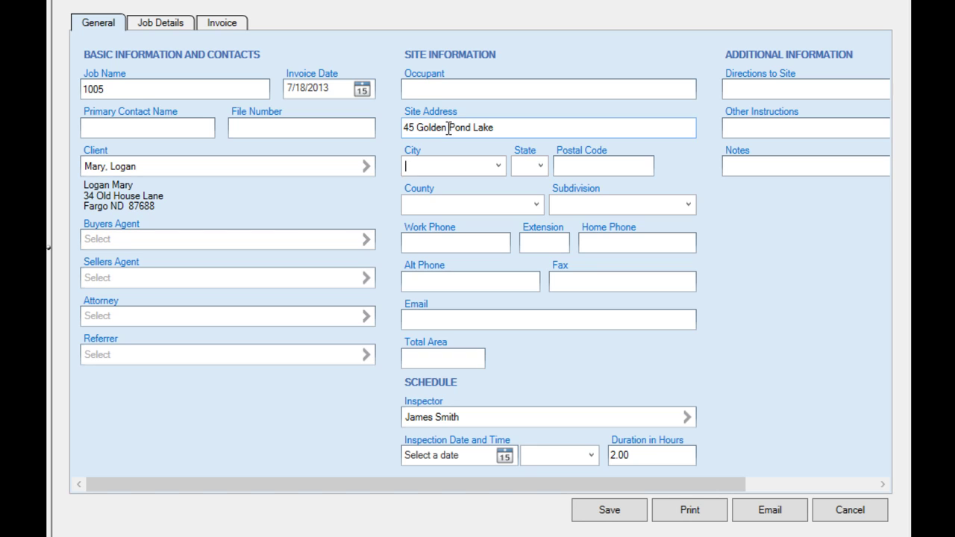
{"action": "type", "text": "Ft Myers"}
{"action": "key", "text": "Tab"}
{"action": "type", "text": "FL"}
{"action": "key", "text": "Tab"}
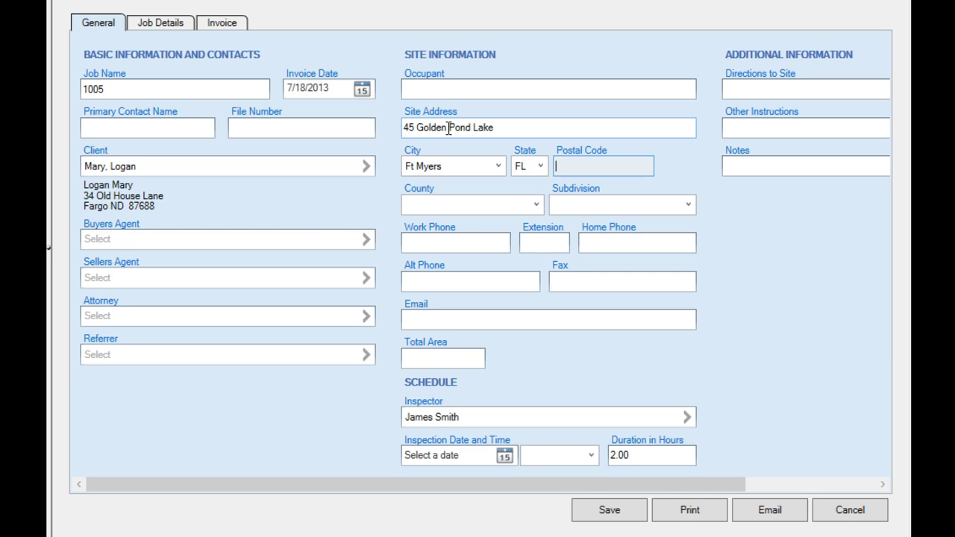
{"action": "type", "text": "33912"}
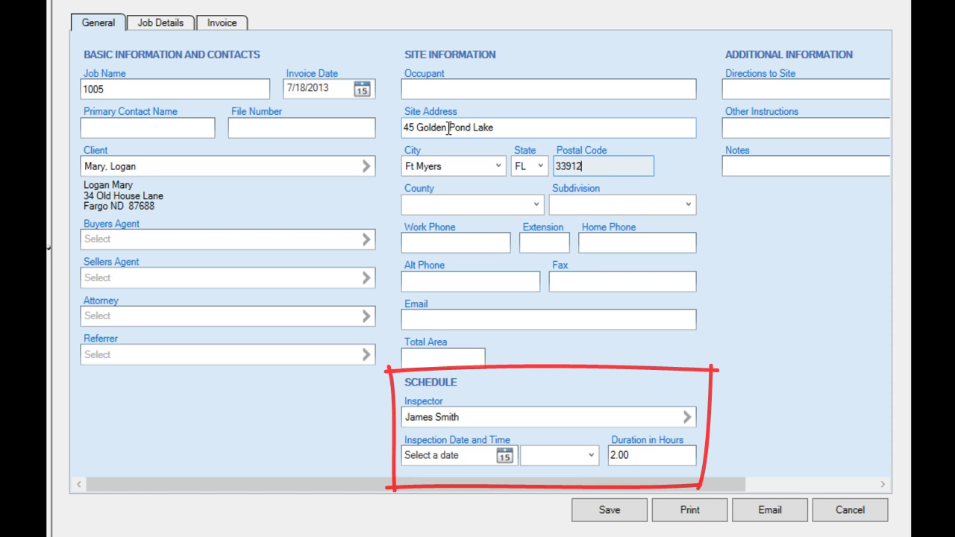
- Set the inspection date to July 19 and time to 2:00 PM, then save job 1005
{"action": "left_click", "coordinate": [504, 458]}
{"action": "left_click", "coordinate": [497, 394]}
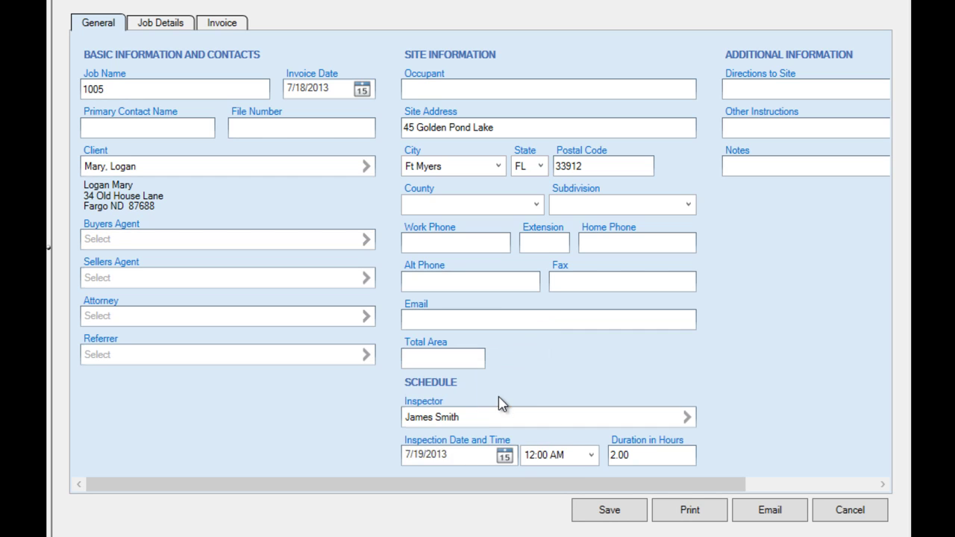
{"action": "left_click", "coordinate": [591, 461]}
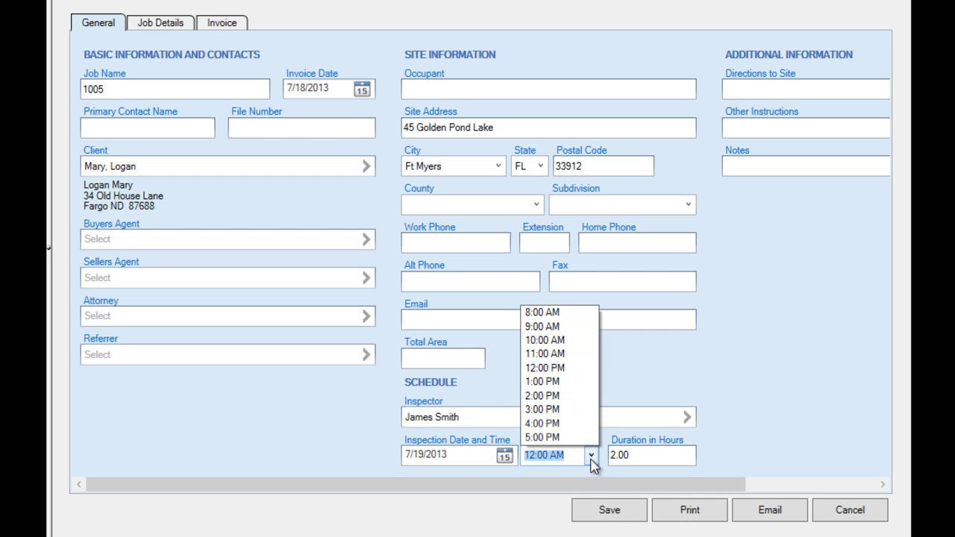
{"action": "left_click", "coordinate": [573, 403]}
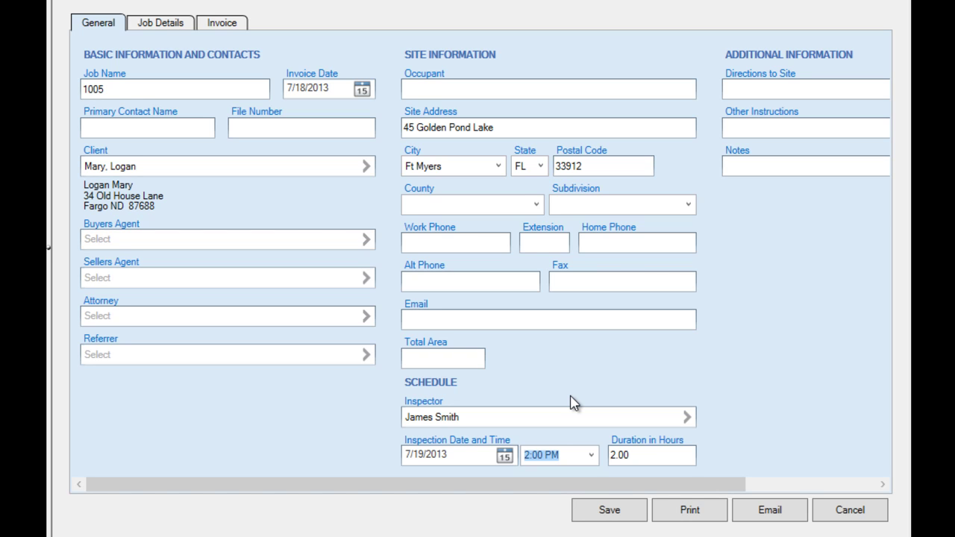
{"action": "left_click", "coordinate": [608, 510]}
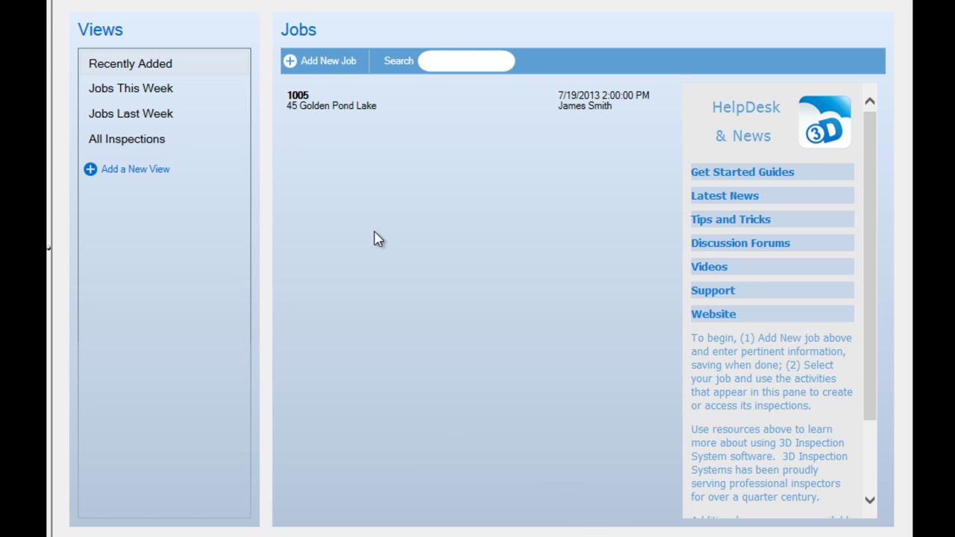
- Select job 1005 in the Jobs list and start a new inspection for it
{"action": "left_click", "coordinate": [366, 102]}
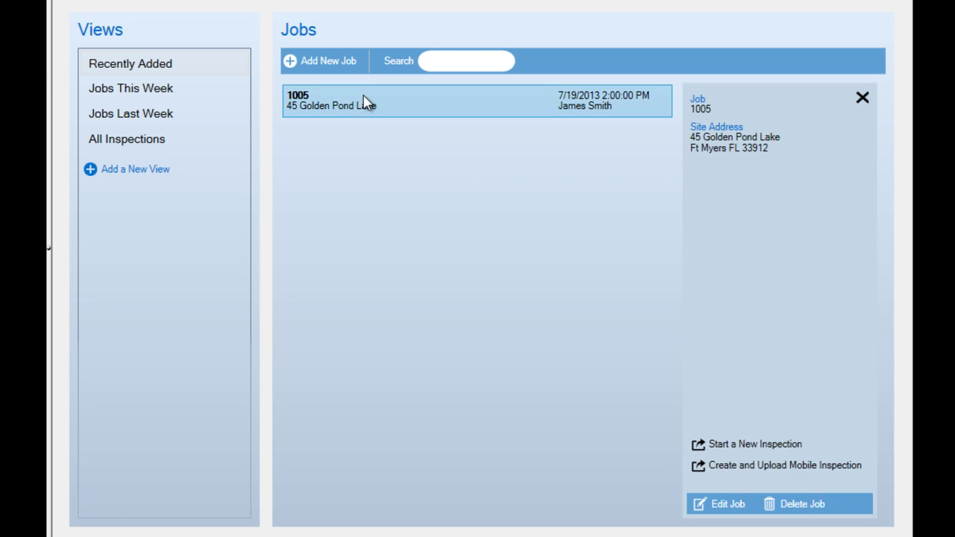
{"action": "left_click", "coordinate": [739, 446]}
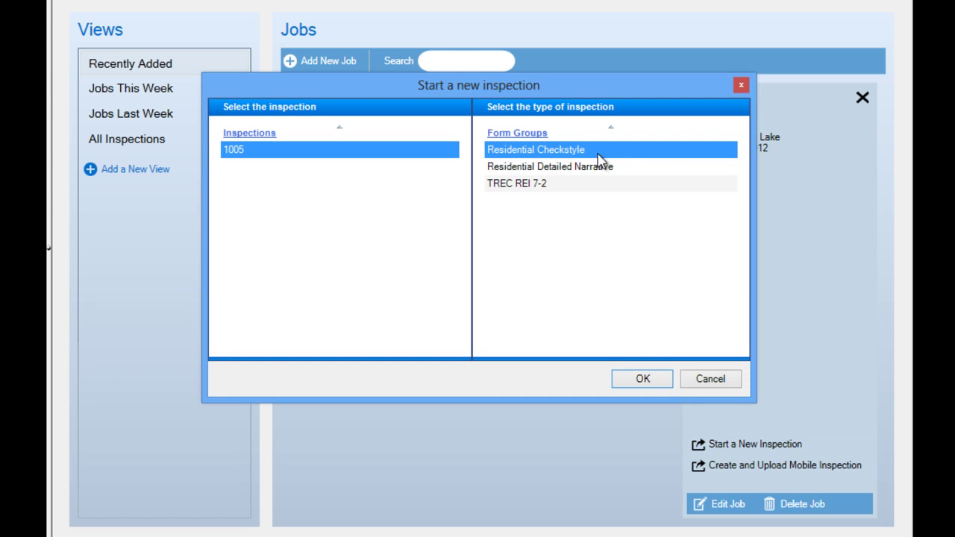
- Confirm the Residential Checkstyle form group to open job 1005's inspection
{"action": "left_click", "coordinate": [643, 380]}
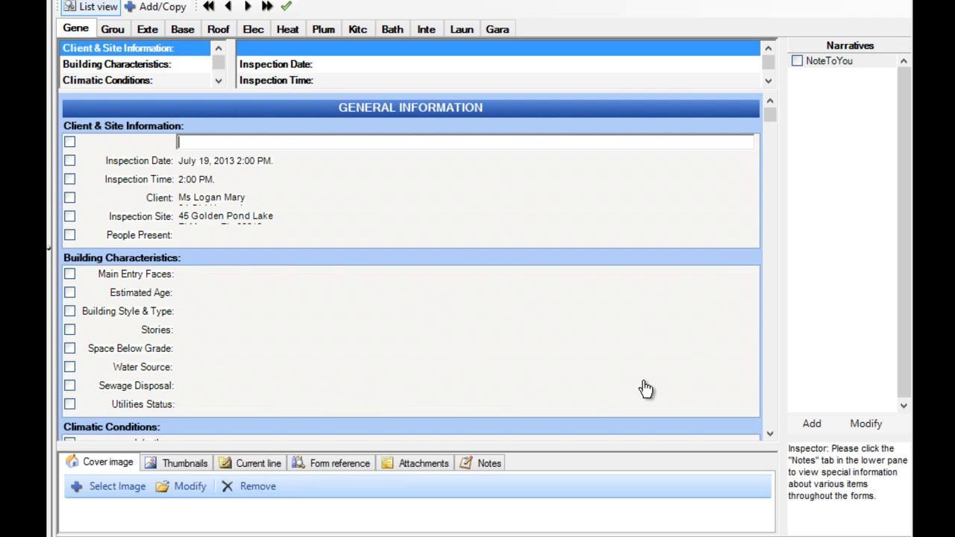